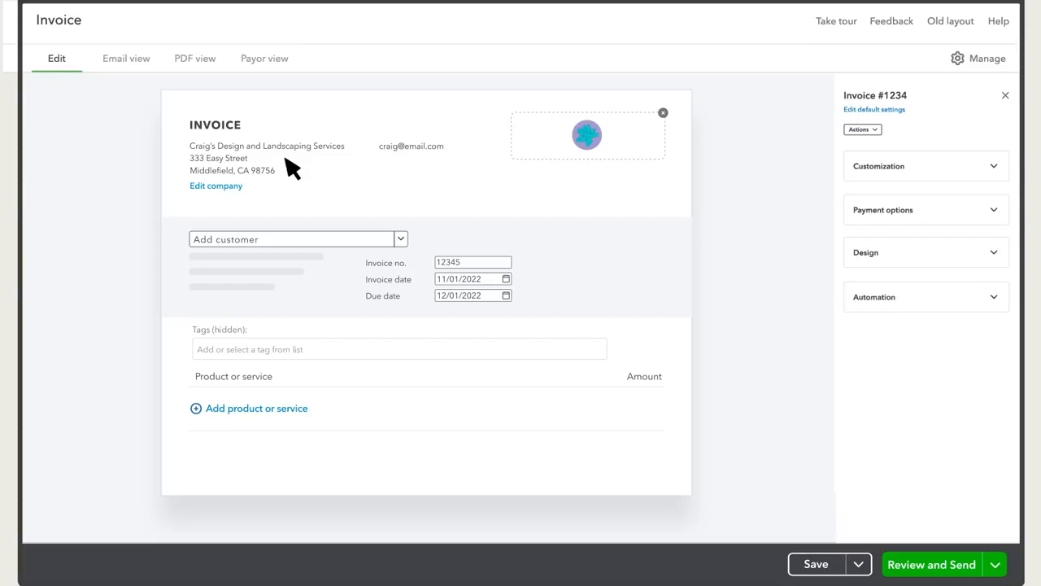
- Review and save the company information, and assign the first existing customer to the invoice
{"action": "left_click", "coordinate": [217, 186]}
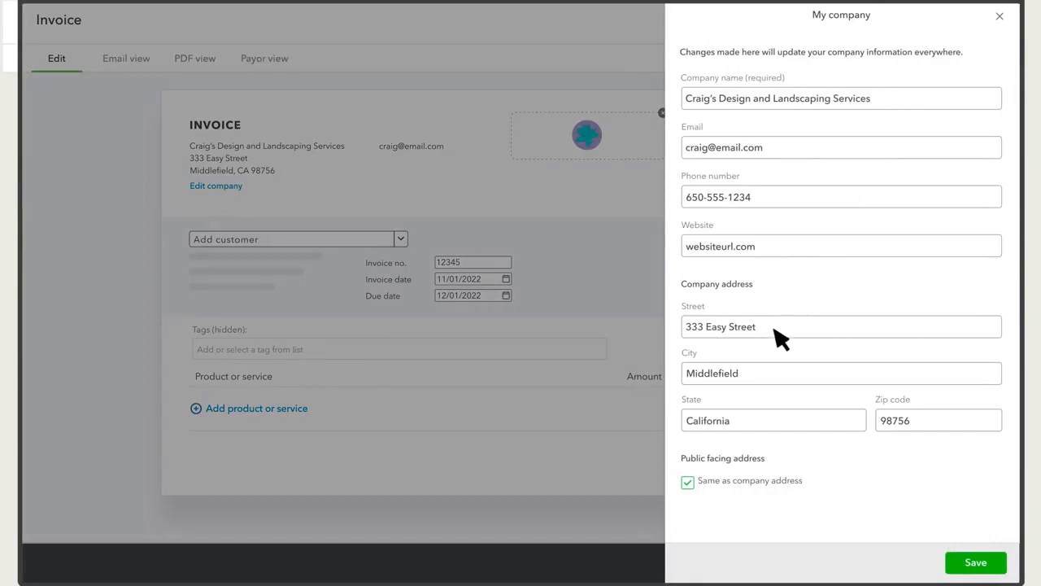
{"action": "left_click", "coordinate": [976, 563]}
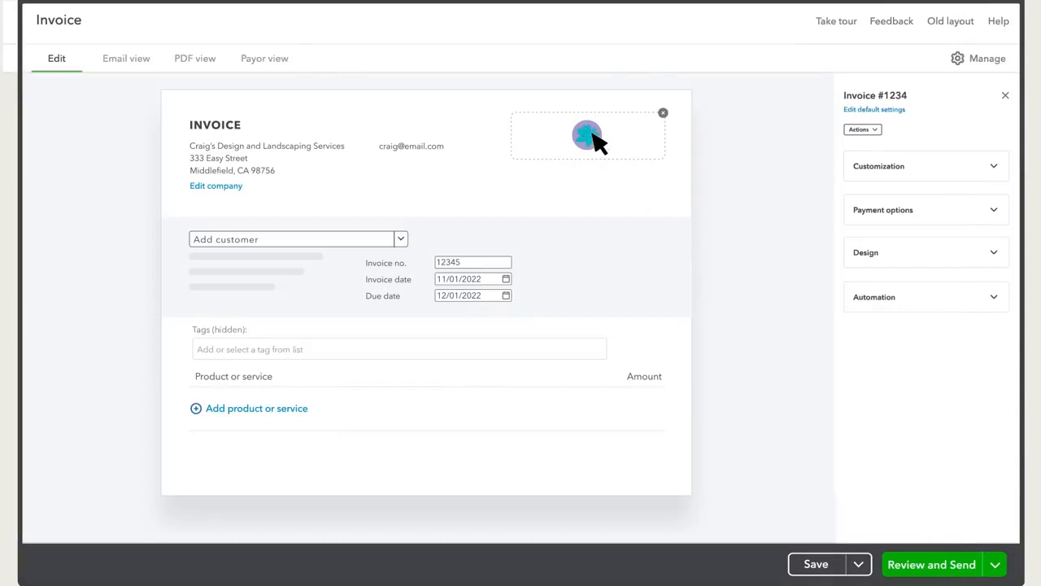
{"action": "left_click", "coordinate": [398, 238]}
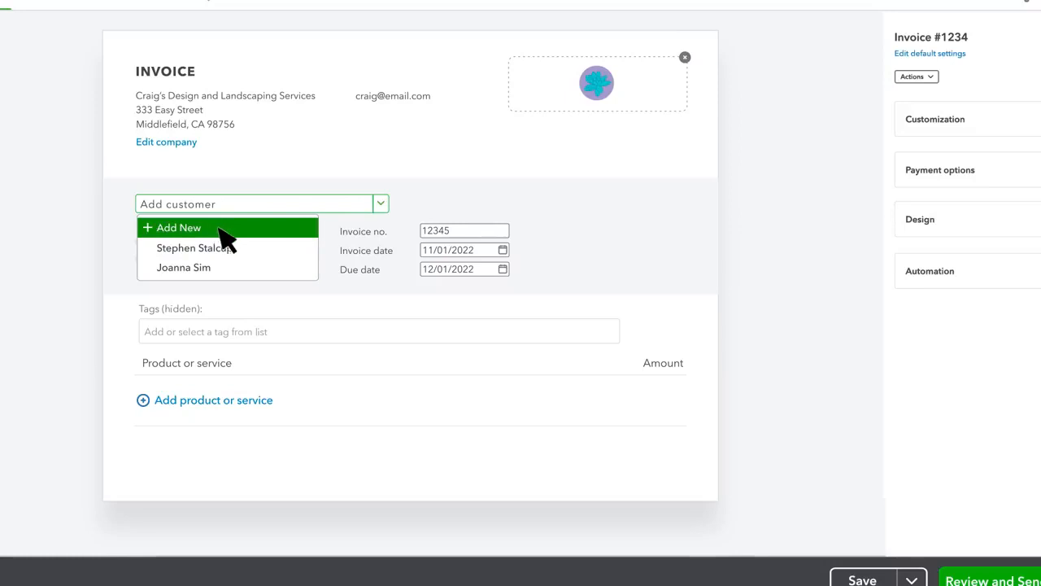
{"action": "left_click", "coordinate": [249, 254]}
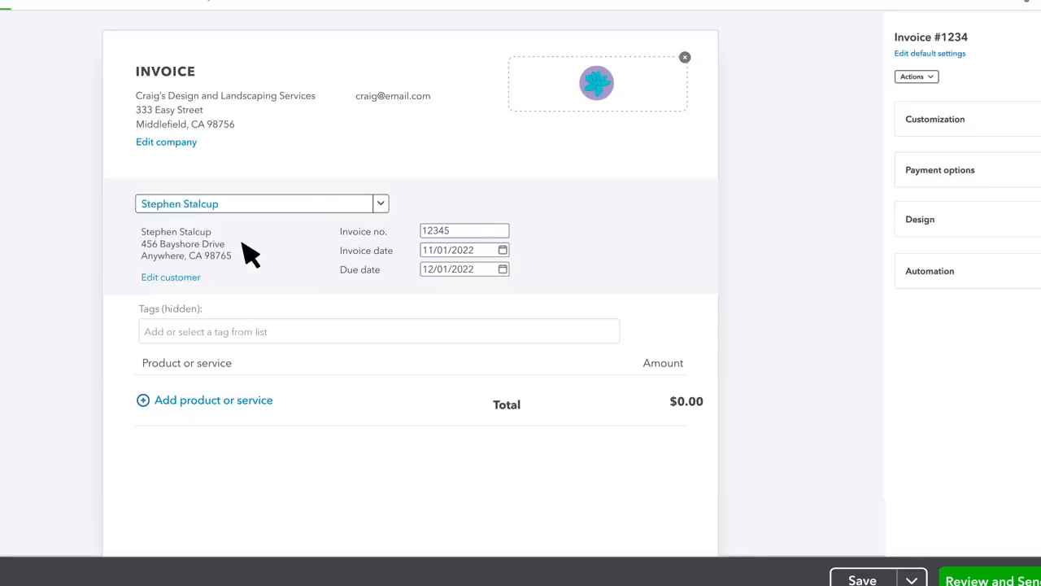
{"action": "left_click", "coordinate": [379, 203]}
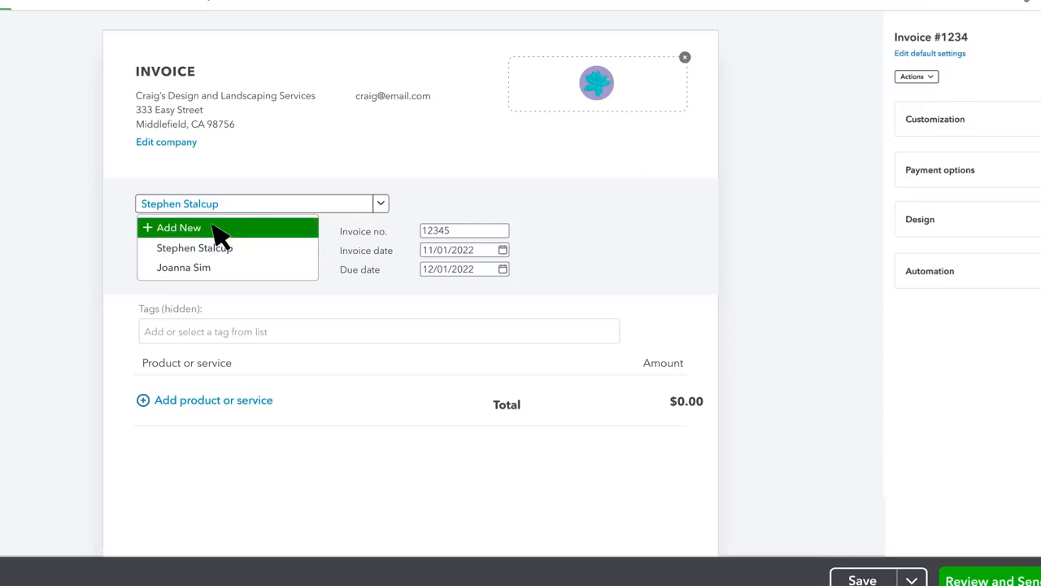
{"action": "left_click", "coordinate": [323, 226]}
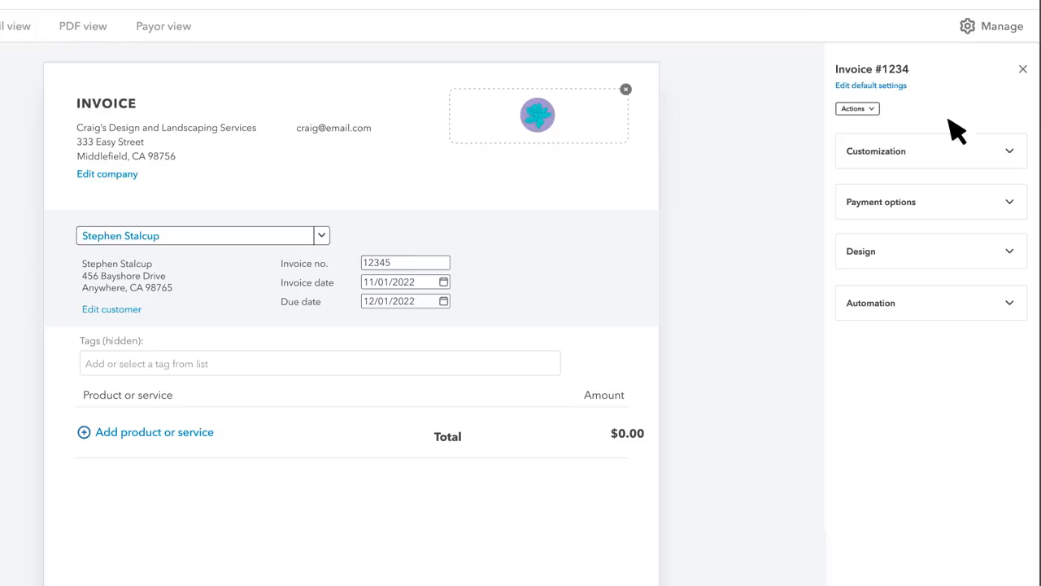
- Customize the invoice to show the payment terms
{"action": "left_click", "coordinate": [950, 152]}
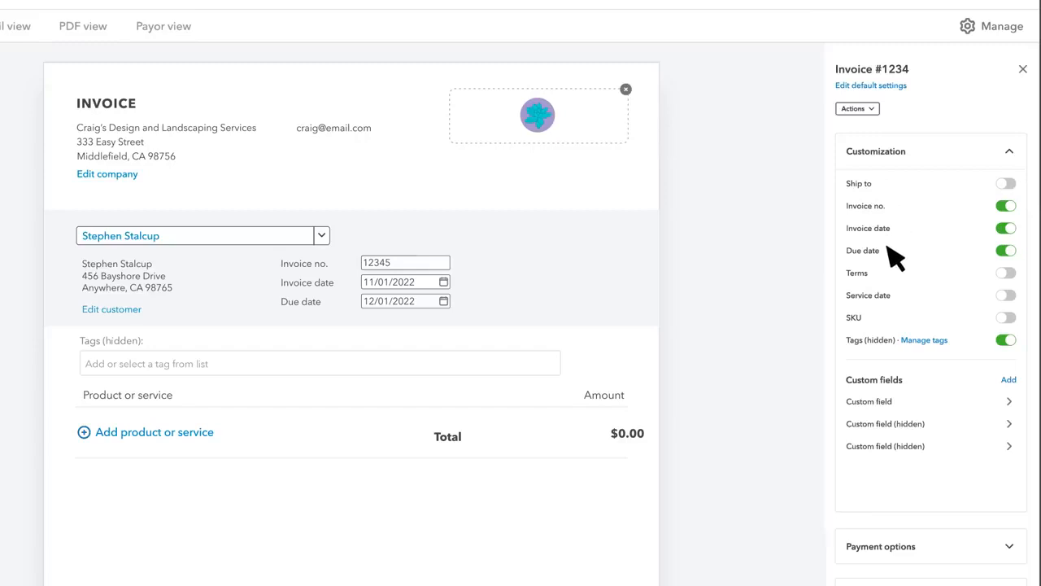
{"action": "left_click", "coordinate": [1004, 273]}
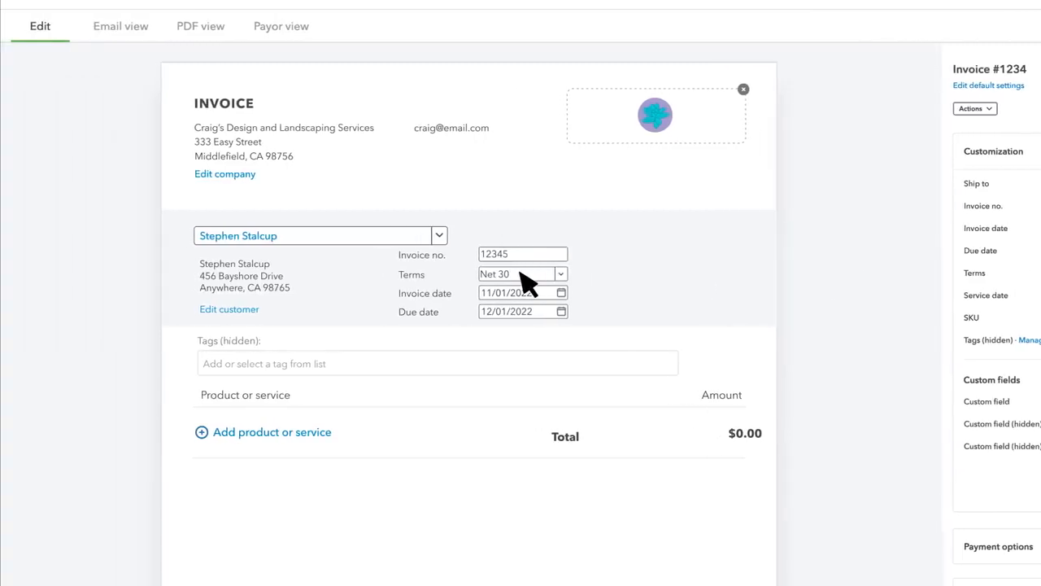
- Add Lawn Mowing as the first product or service line on the invoice
{"action": "scroll", "coordinate": [489, 281], "scroll_direction": "down", "scroll_amount": 3}
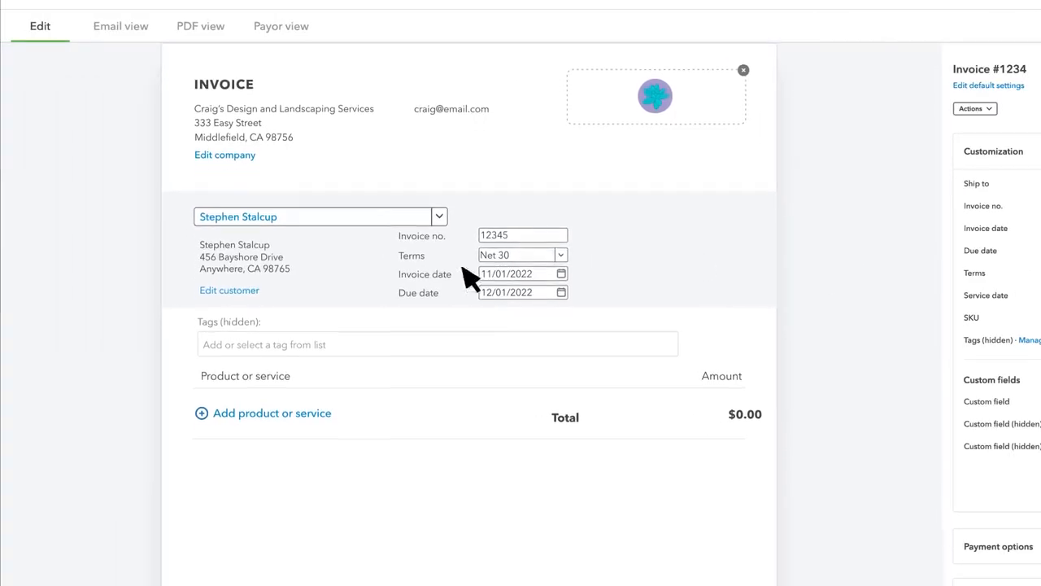
{"action": "left_click", "coordinate": [256, 252]}
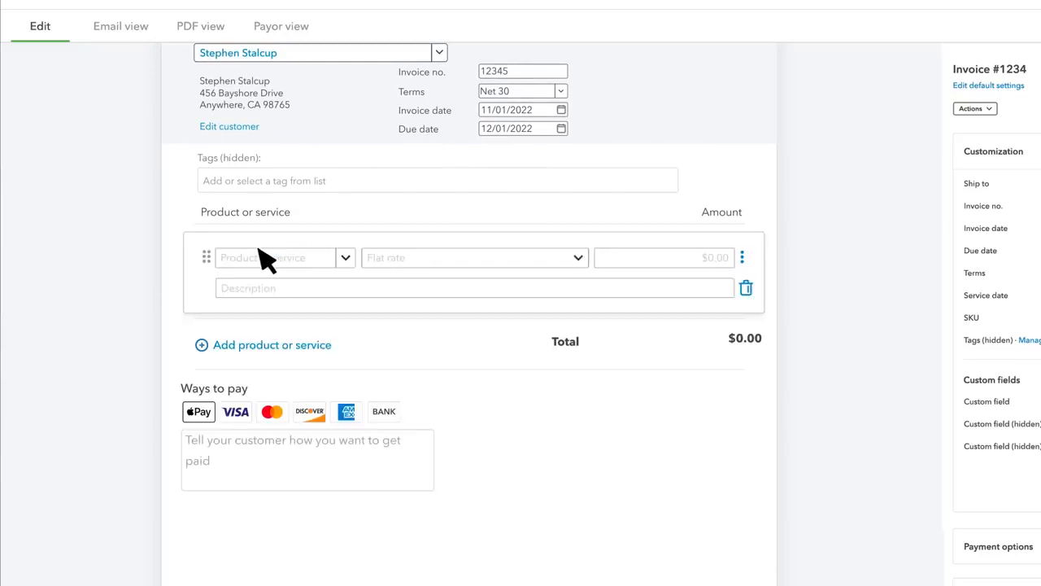
{"action": "left_click", "coordinate": [348, 260]}
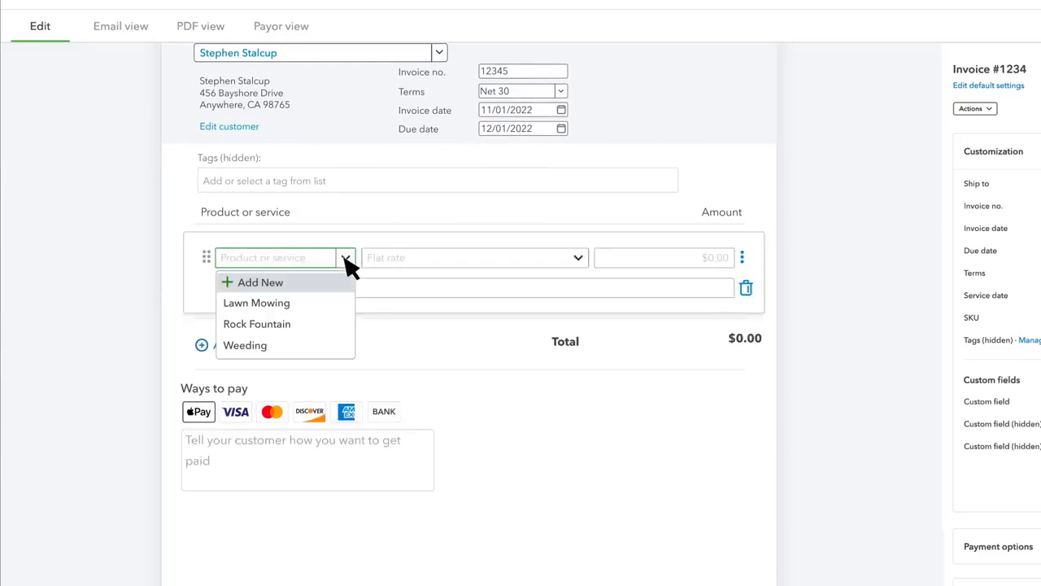
{"action": "left_click", "coordinate": [298, 305]}
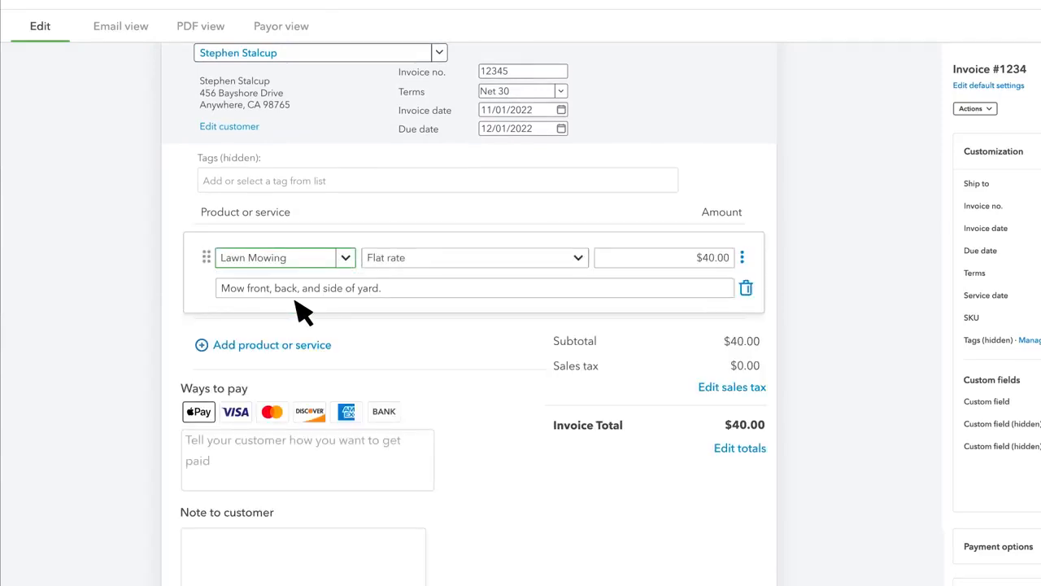
- Add Rock Fountain as a second product or service line below Lawn Mowing
{"action": "left_click", "coordinate": [348, 346]}
{"action": "left_click", "coordinate": [343, 338]}
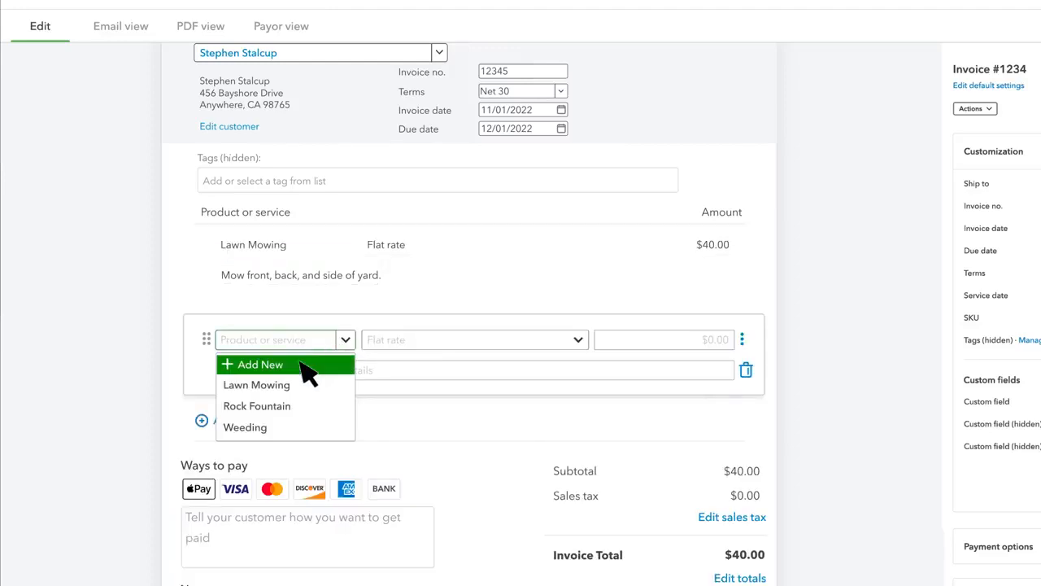
{"action": "left_click", "coordinate": [305, 411]}
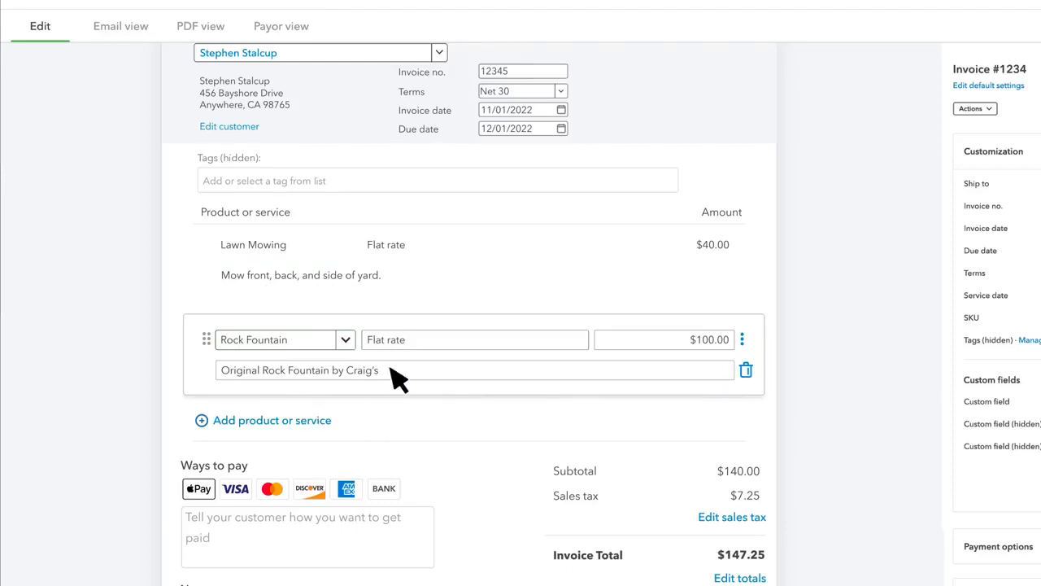
{"action": "left_click", "coordinate": [716, 350]}
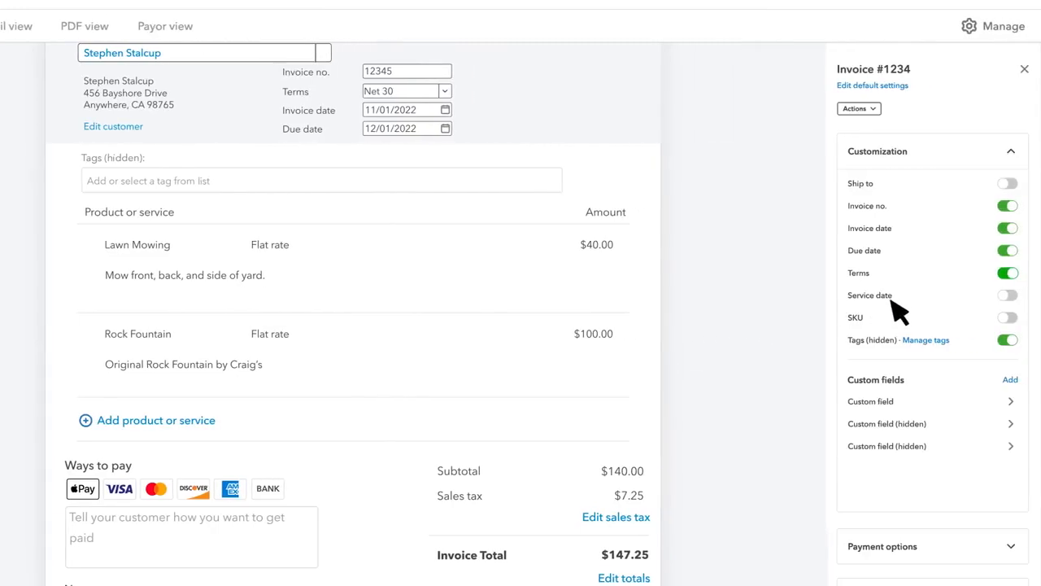
- Show the service date on the invoice's line items and close the customization settings
{"action": "left_click", "coordinate": [1006, 296]}
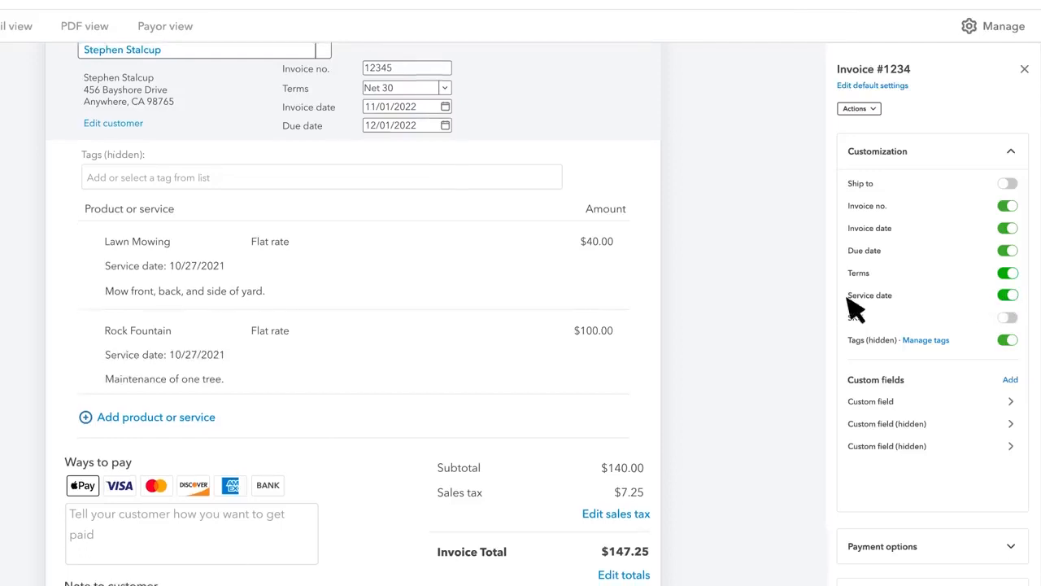
{"action": "scroll", "coordinate": [575, 314], "scroll_direction": "down", "scroll_amount": 3}
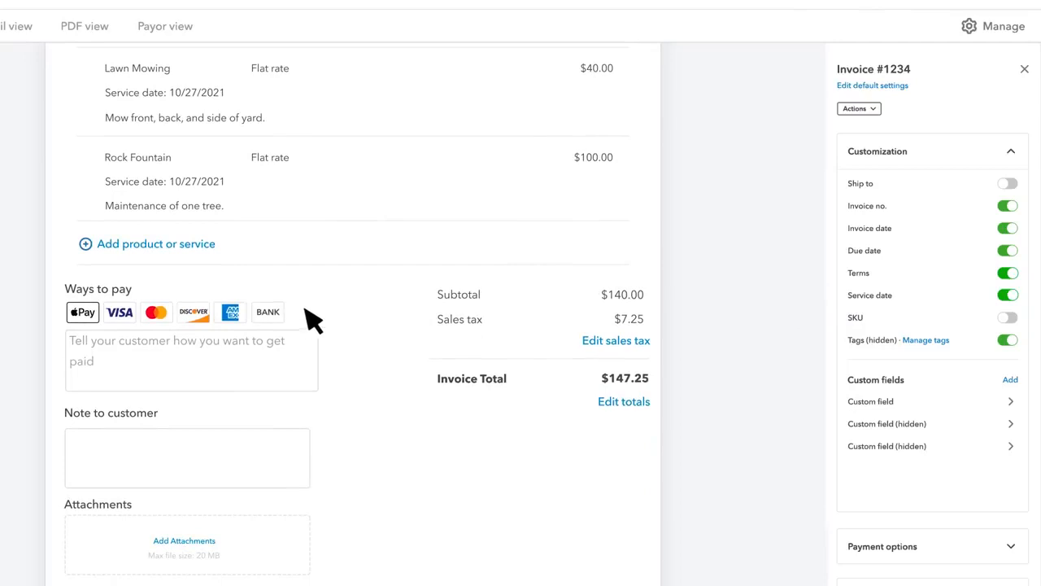
{"action": "left_click", "coordinate": [970, 160]}
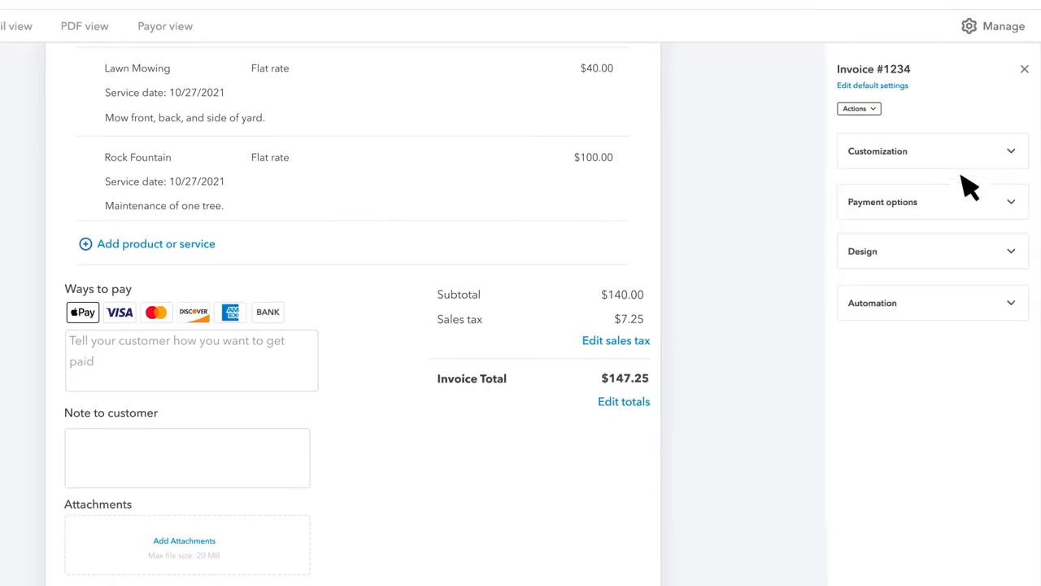
- Accept PayPal as a payment method for this invoice in the payment options
{"action": "left_click", "coordinate": [968, 205]}
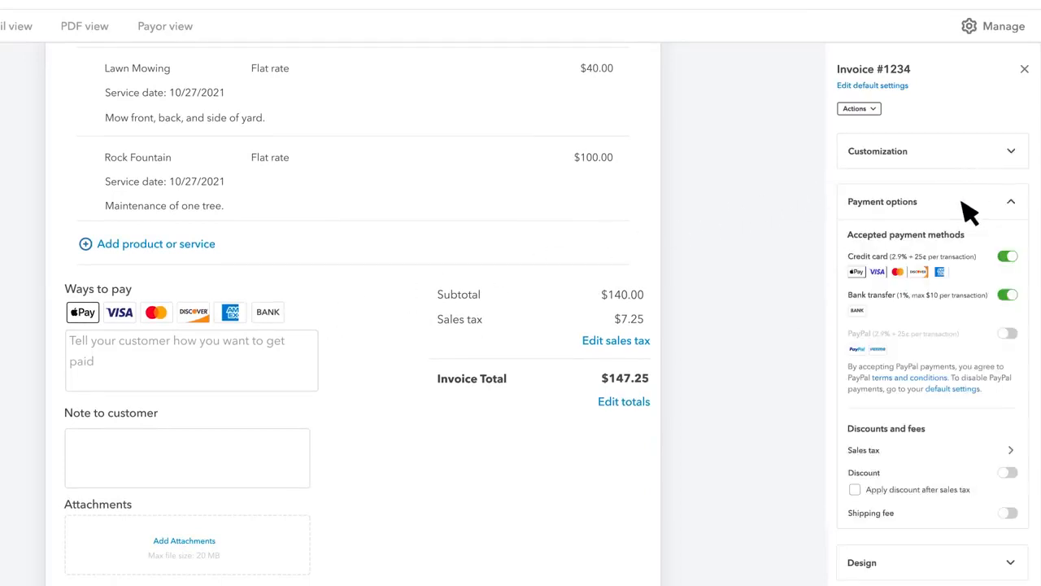
{"action": "left_click", "coordinate": [1008, 334]}
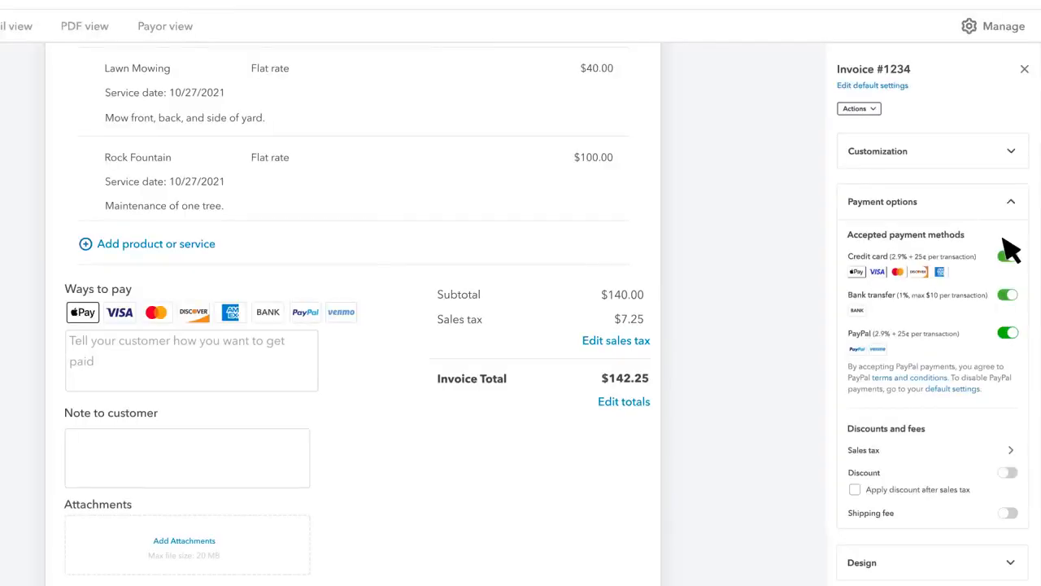
- Enable the shipping fee and discount on the invoice, setting shipping to $5.00 and the discount to $5.00
{"action": "left_click", "coordinate": [1009, 512]}
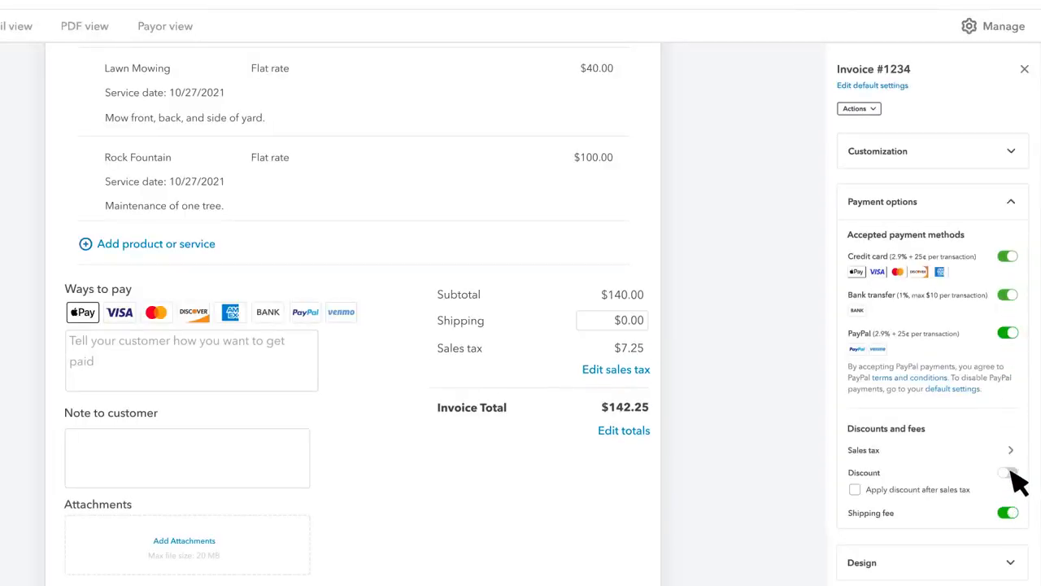
{"action": "left_click", "coordinate": [1008, 473]}
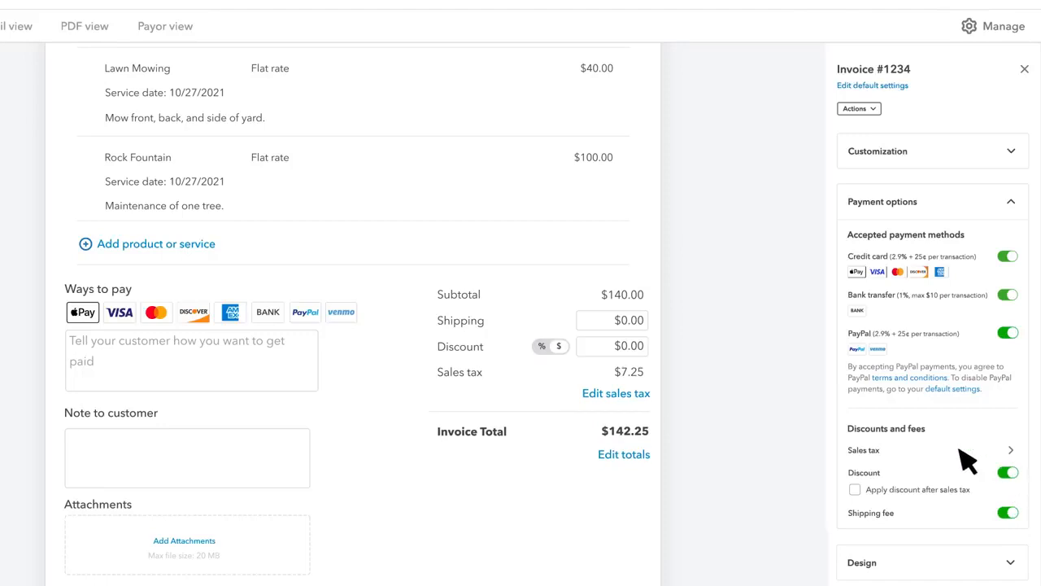
{"action": "left_click", "coordinate": [647, 320]}
{"action": "type", "text": "5"}
{"action": "left_click", "coordinate": [647, 345]}
{"action": "type", "text": "5"}
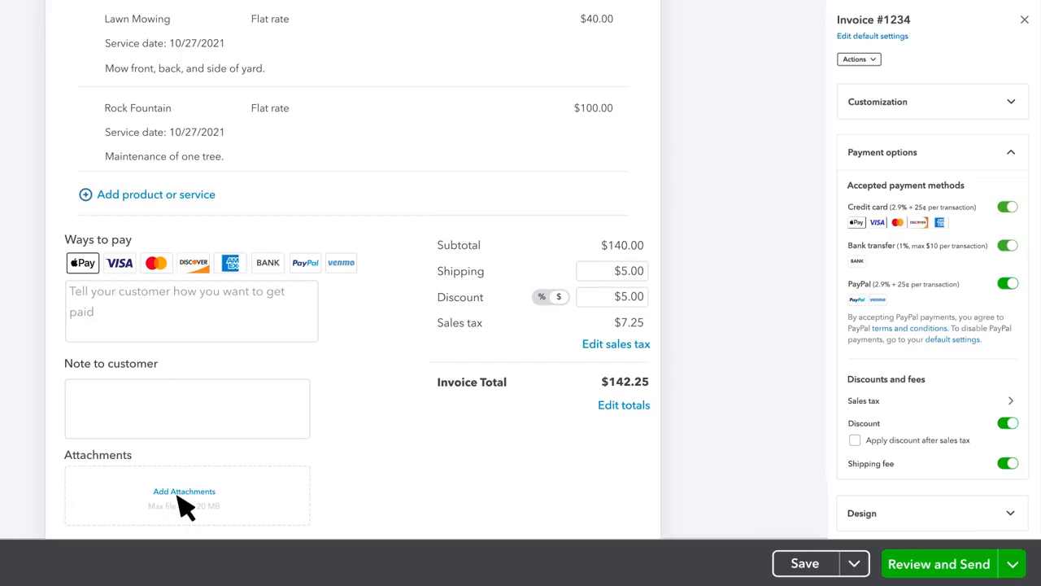
- Change the invoice's design color to teal #0D909A and close the design settings
{"action": "scroll", "coordinate": [184, 505], "scroll_direction": "up", "scroll_amount": 5}
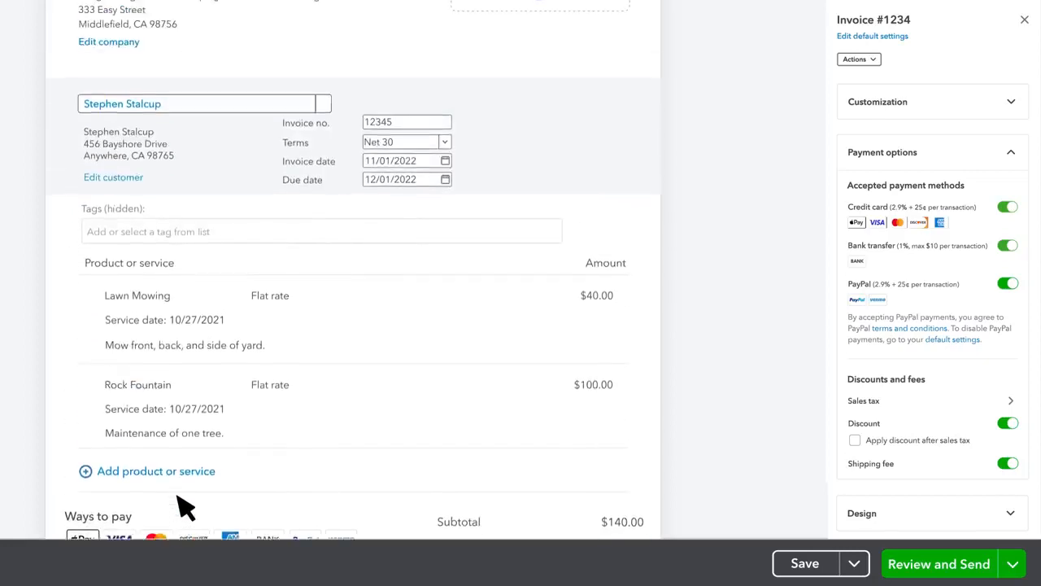
{"action": "left_click", "coordinate": [934, 158]}
{"action": "left_click", "coordinate": [935, 204]}
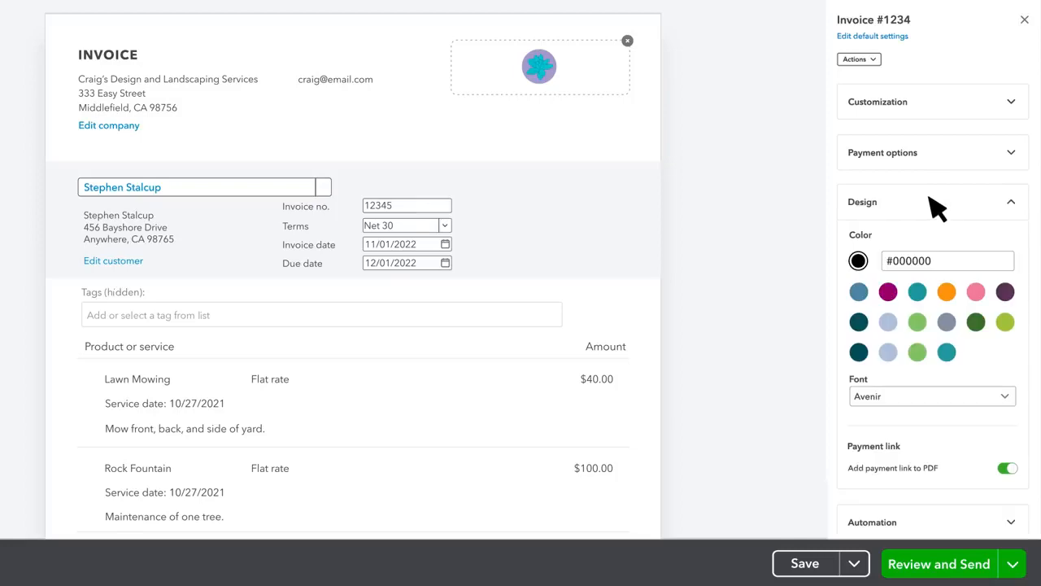
{"action": "left_click", "coordinate": [947, 351]}
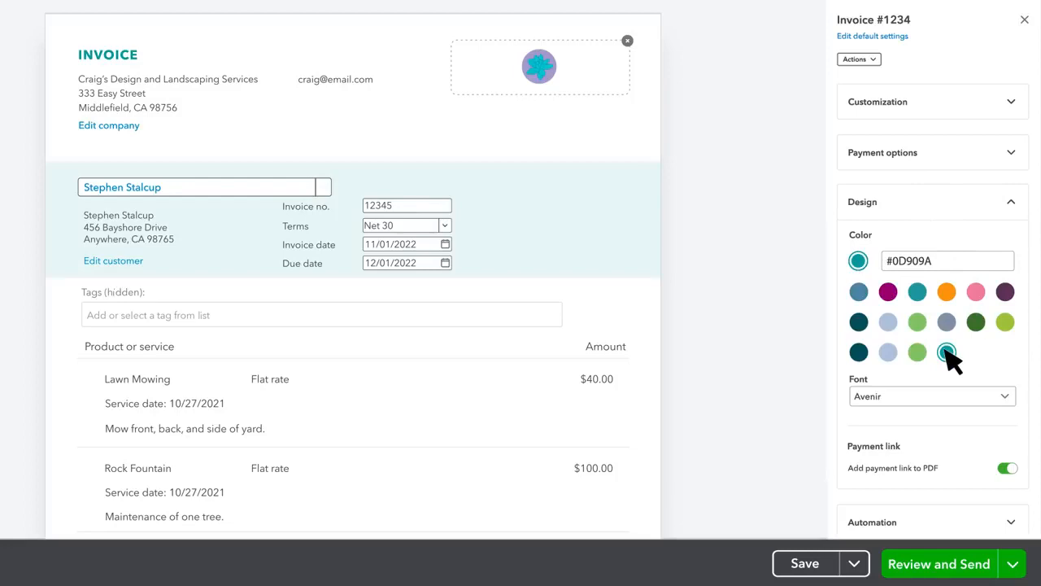
{"action": "left_click", "coordinate": [954, 203]}
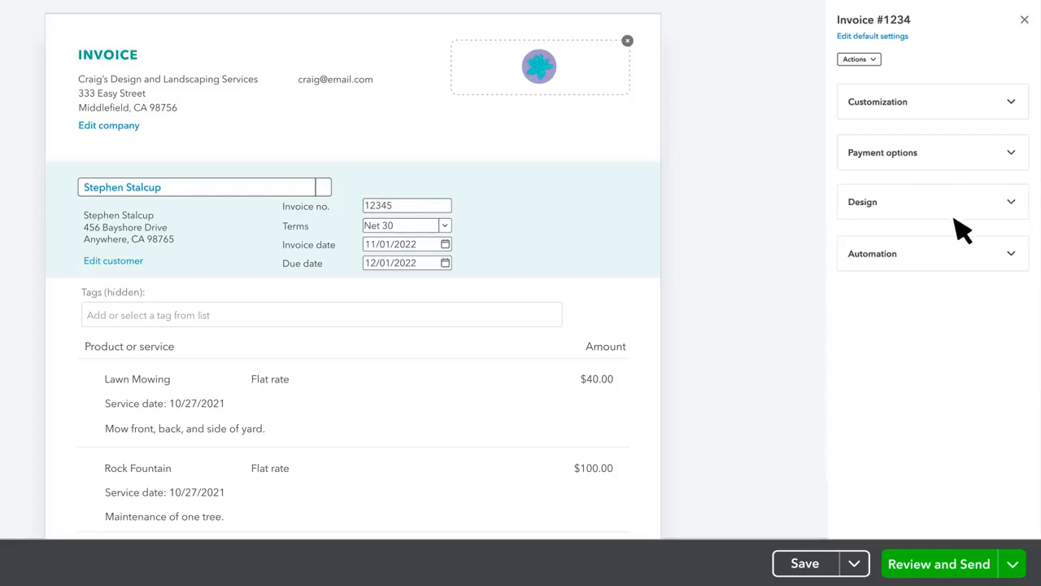
- Check the automation and alternative sending options, and review and send the invoice
{"action": "left_click", "coordinate": [959, 261]}
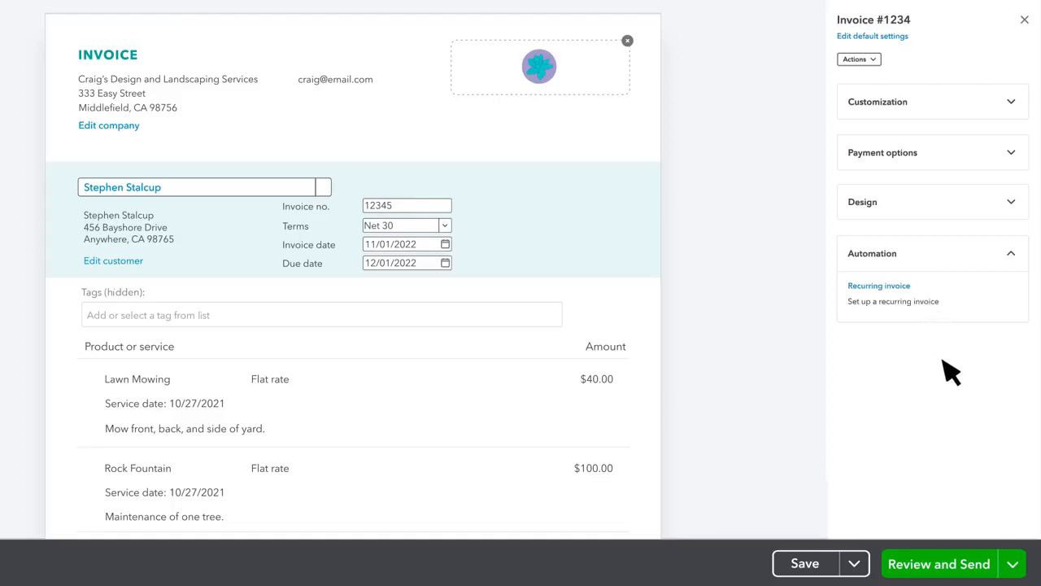
{"action": "left_click", "coordinate": [1014, 564]}
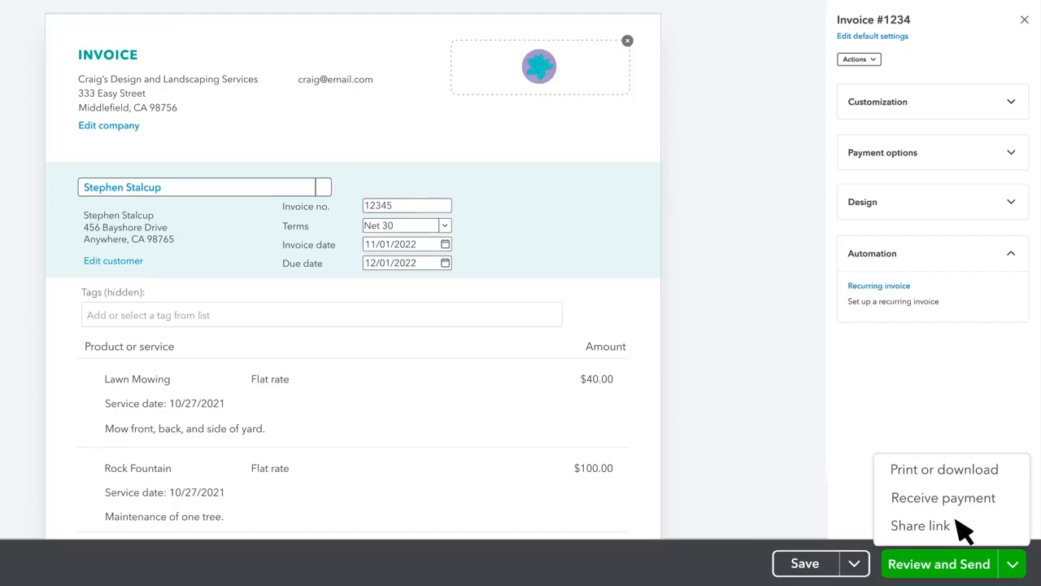
{"action": "left_click", "coordinate": [944, 568]}
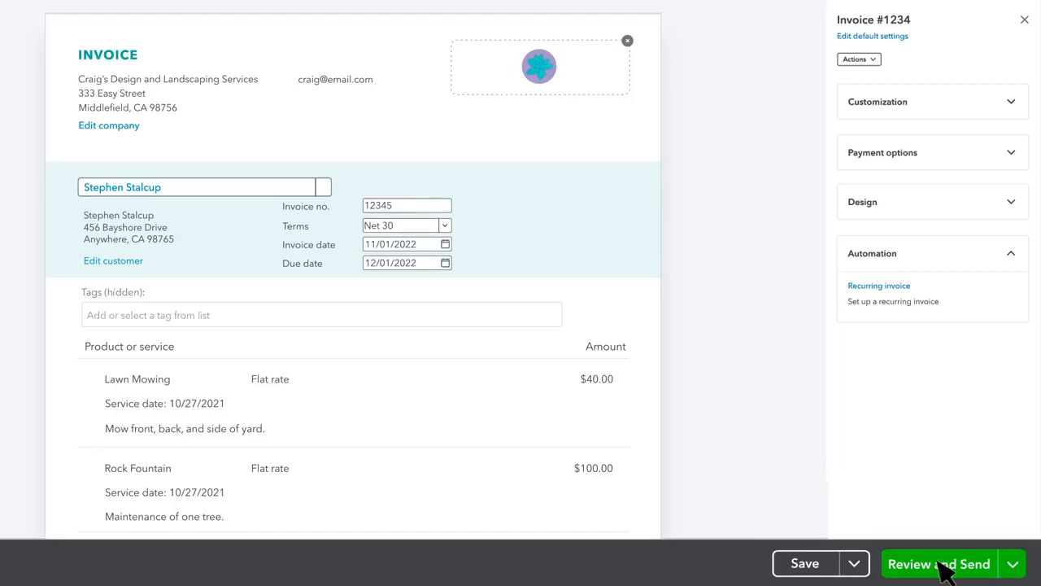
{"action": "left_click", "coordinate": [940, 565]}
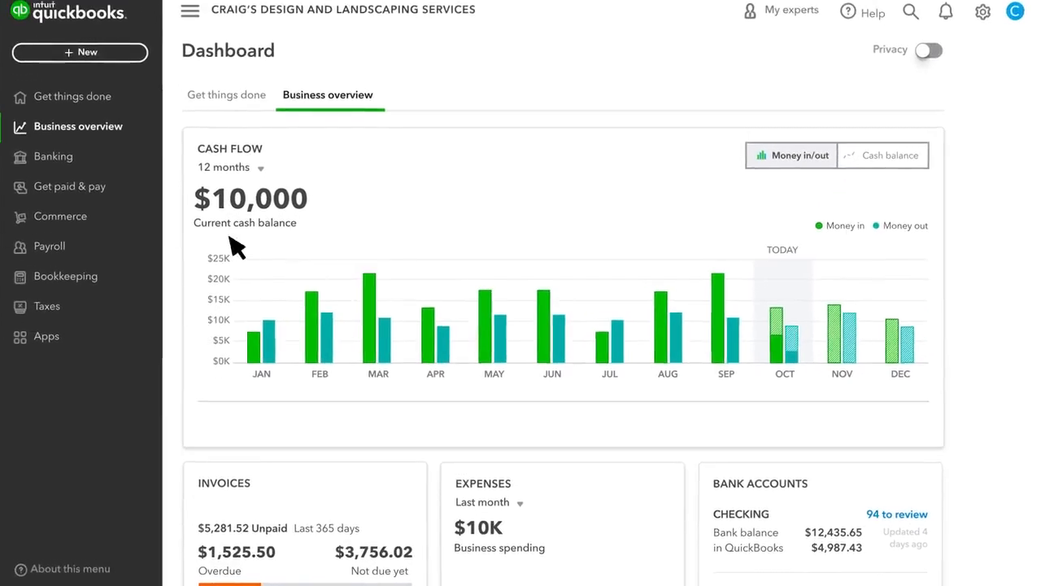
- Open the Invoices page from the Get paid & pay section
{"action": "left_click", "coordinate": [122, 195]}
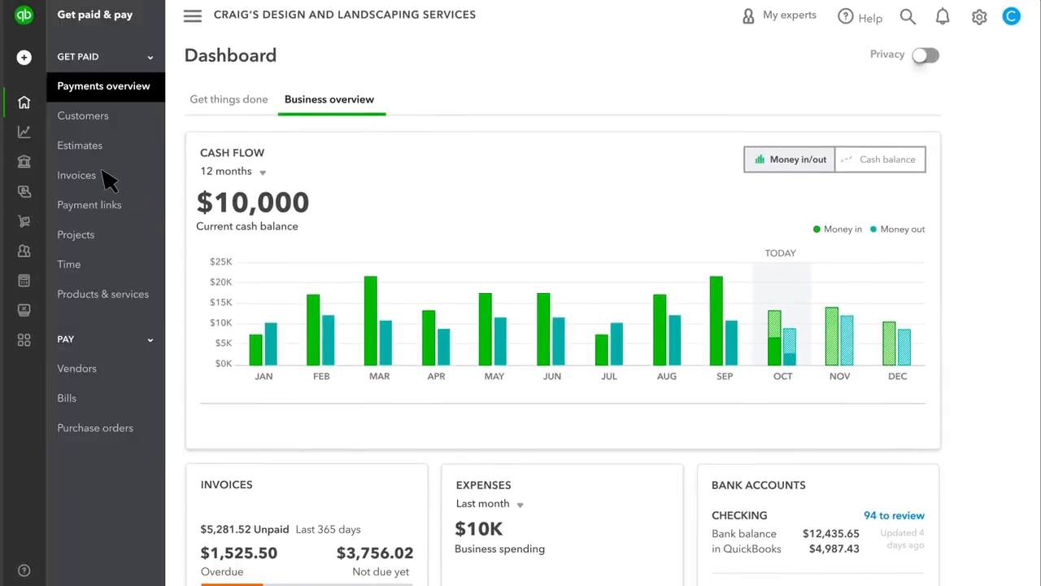
{"action": "left_click", "coordinate": [111, 175]}
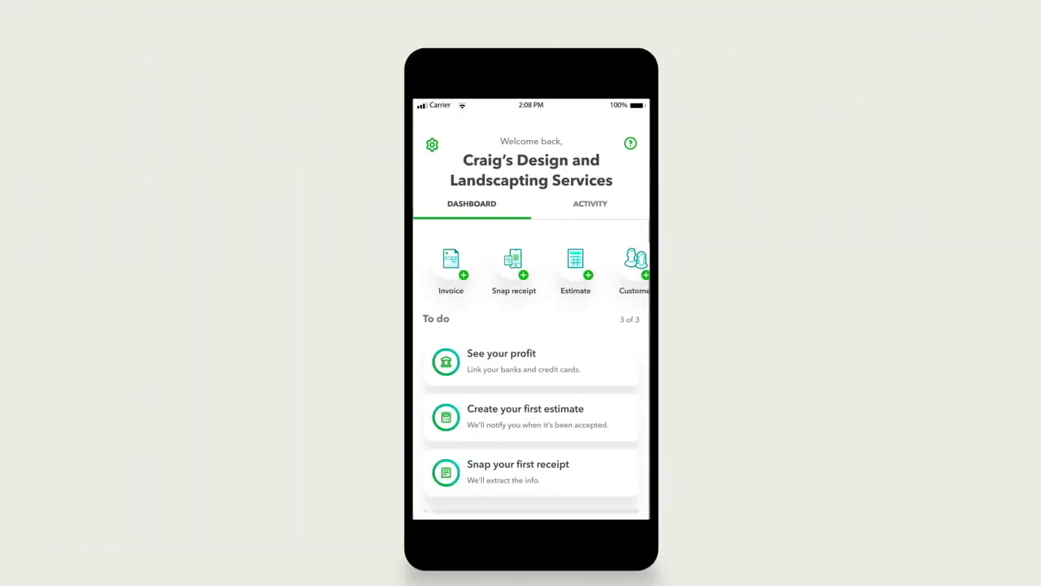
- Switch to the QuickBooks mobile app and start a new invoice
{"action": "left_click", "coordinate": [451, 260]}
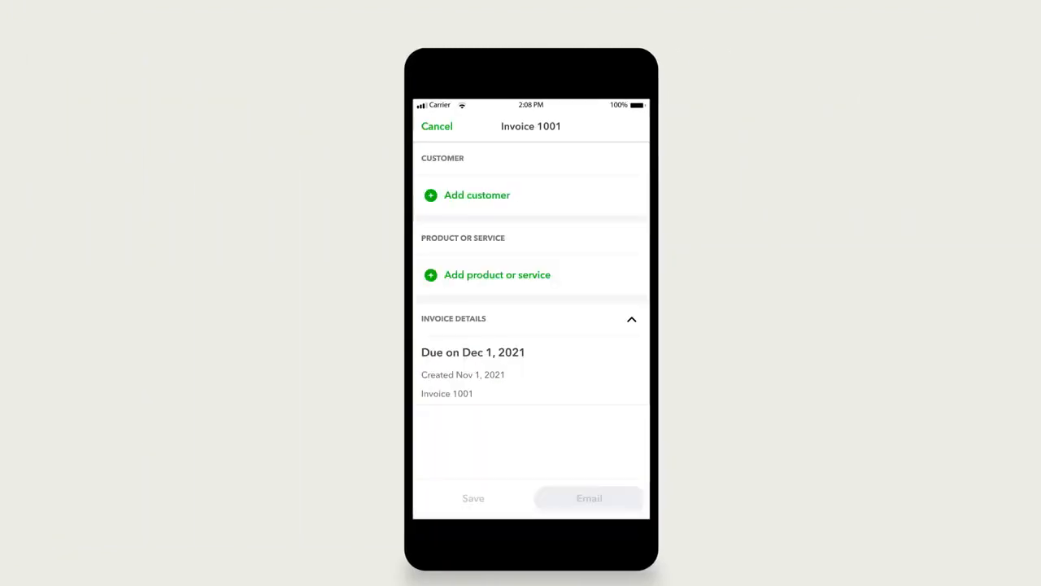